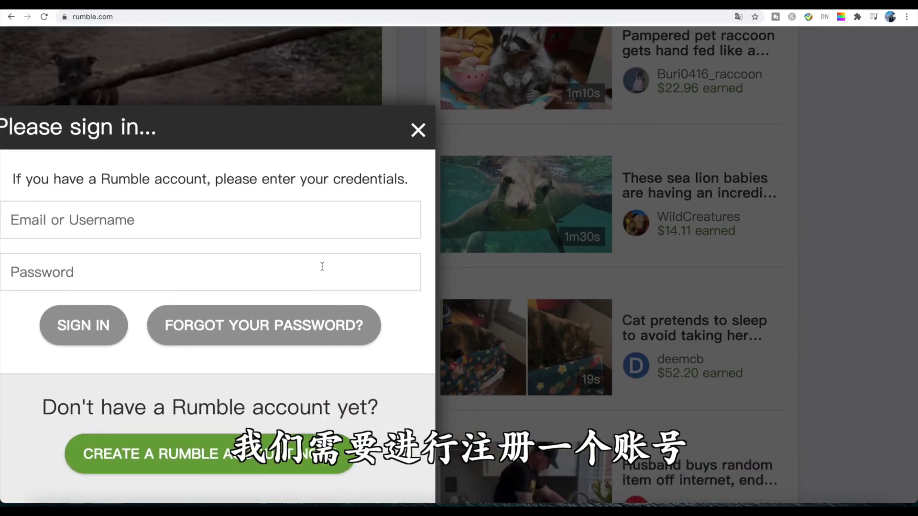
scroll(452, 339, "down", 5)
scroll(453, 339, "up", 2)
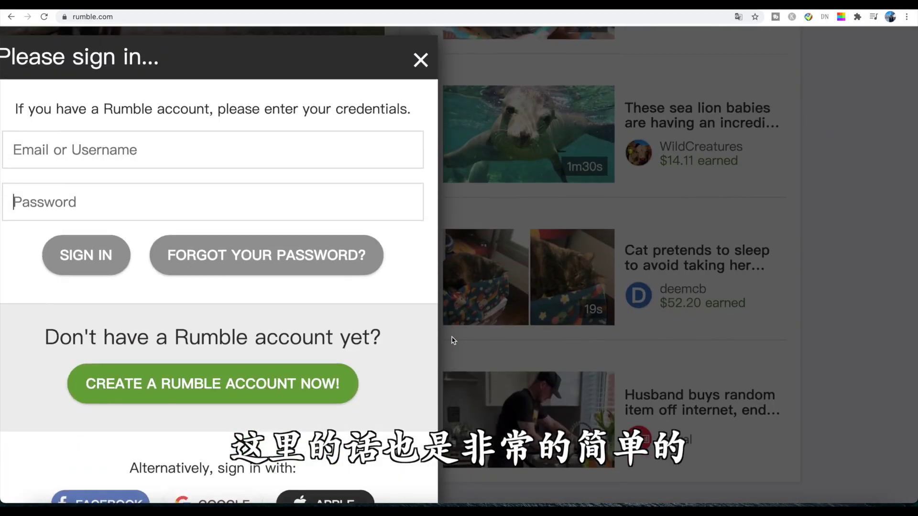
scroll(94, 367, "down", 3)
scroll(95, 367, "left", 3)
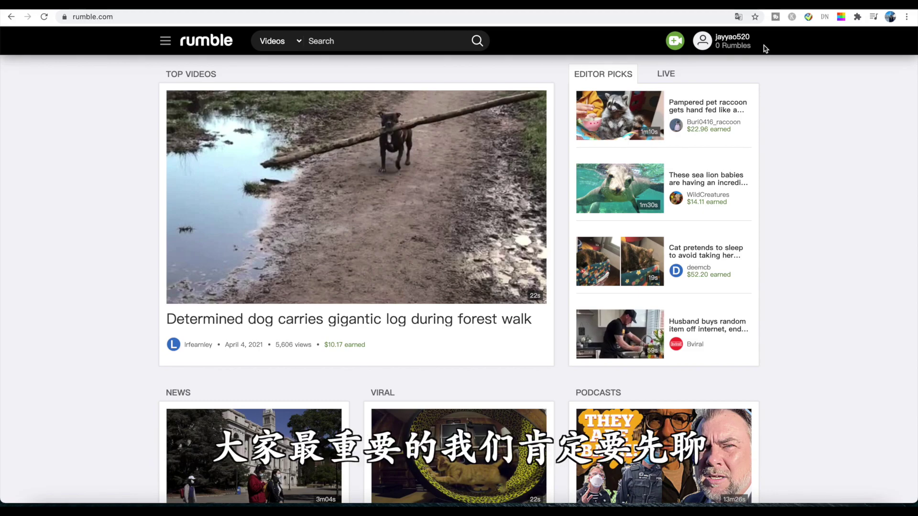
- Open the Rumble account's earnings statistics
key("super+equal")
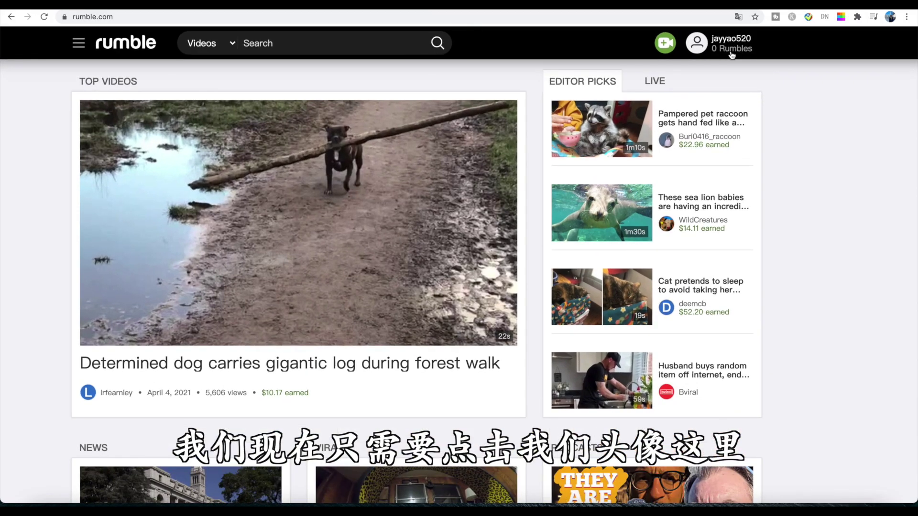
left_click(721, 48)
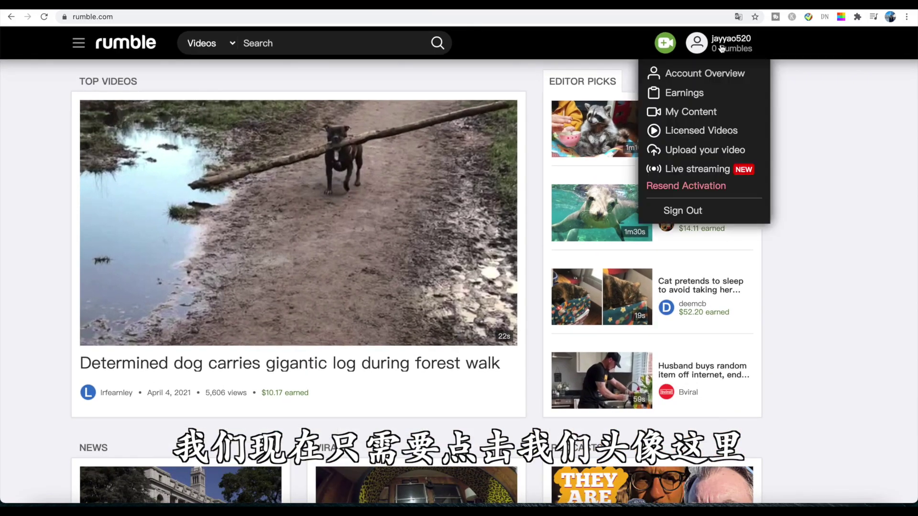
left_click(698, 94)
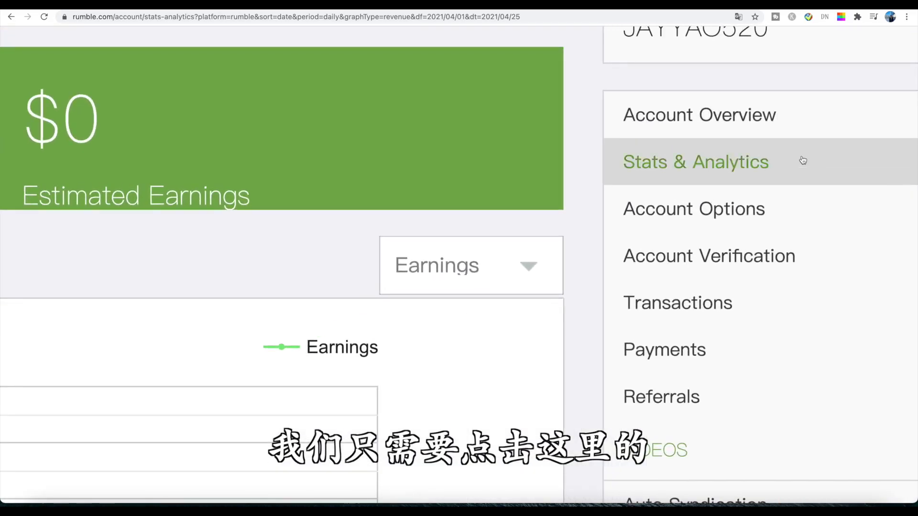
- Go to the account overview, request a cash-out and proceed to verifying the account
left_click(692, 122)
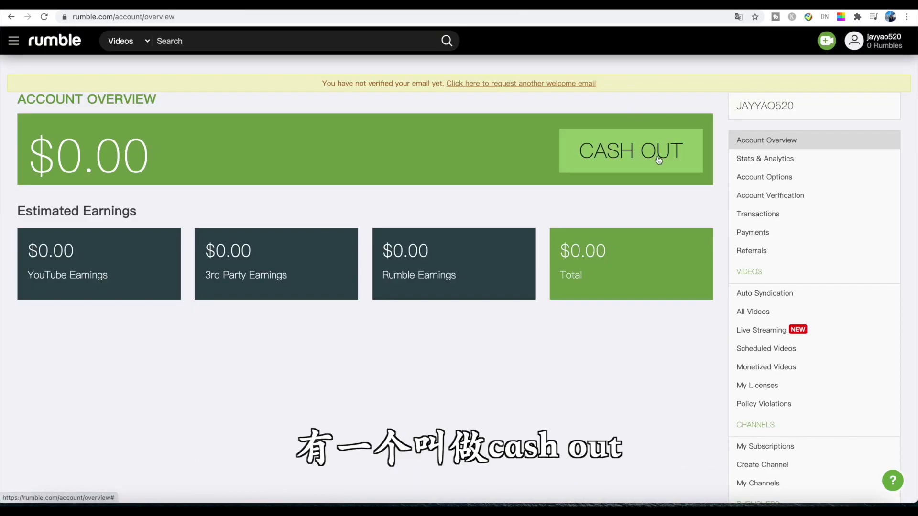
left_click(649, 142)
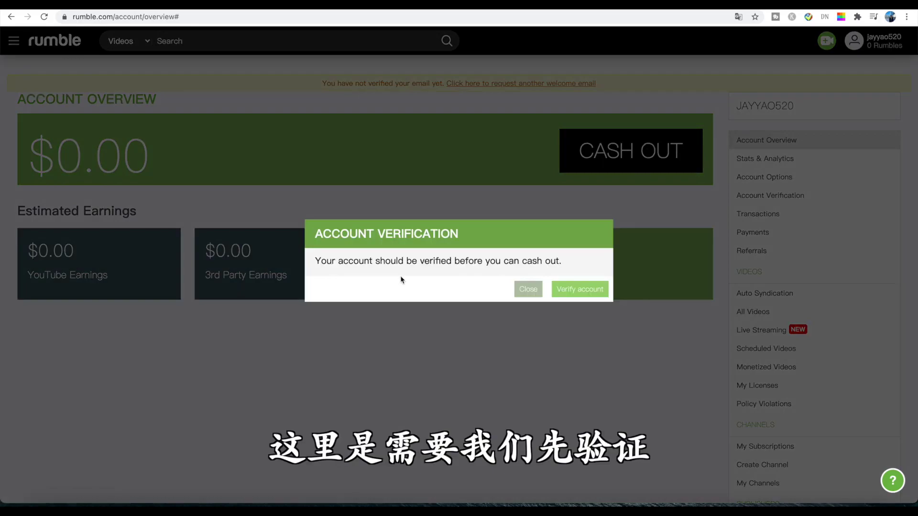
left_click(580, 289)
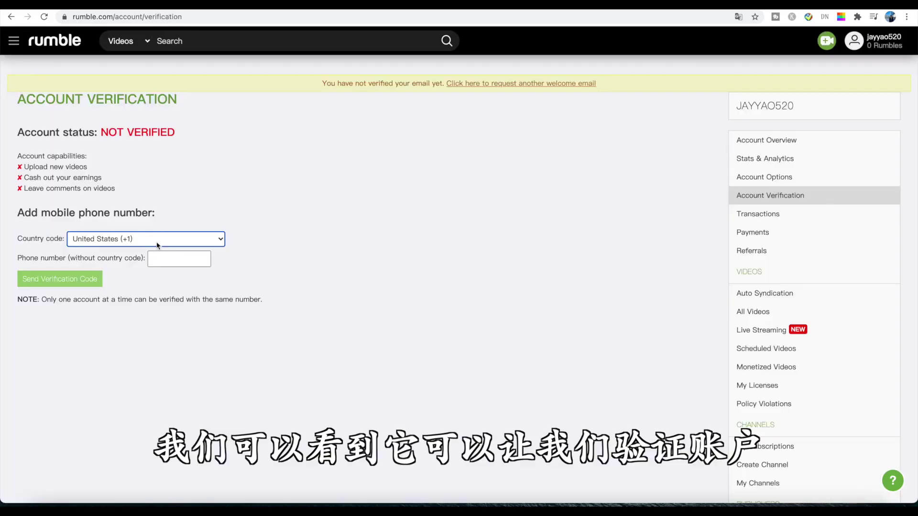
- Look through the country codes offered for phone verification and close the list without choosing another one
left_click(124, 240)
scroll(159, 153, "up", 10)
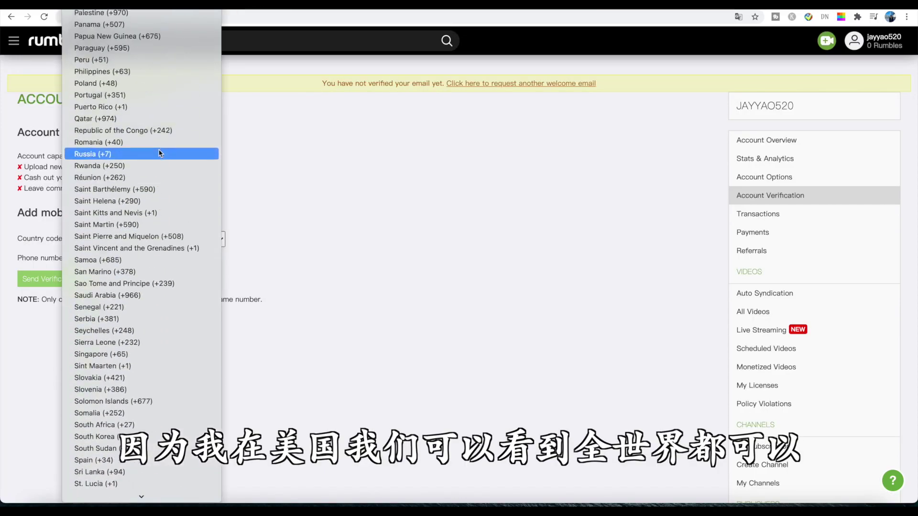
scroll(160, 153, "up", 10)
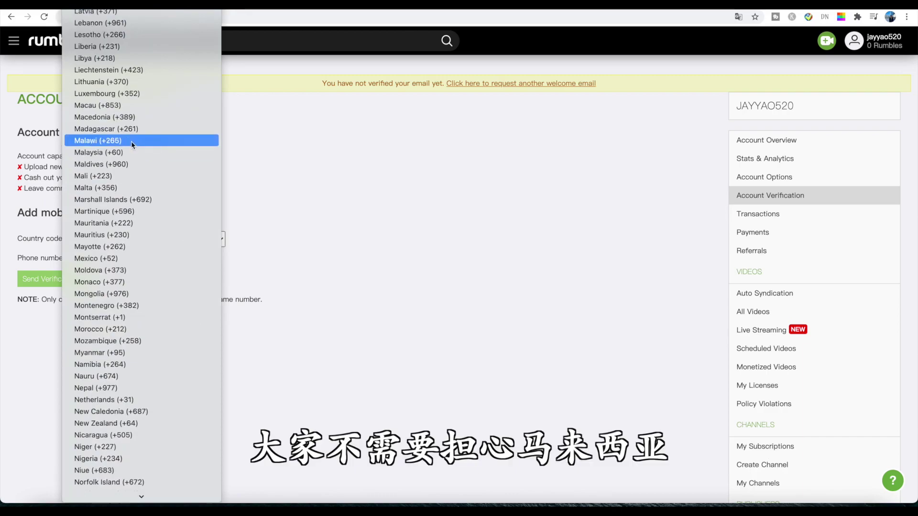
scroll(176, 117, "up", 5)
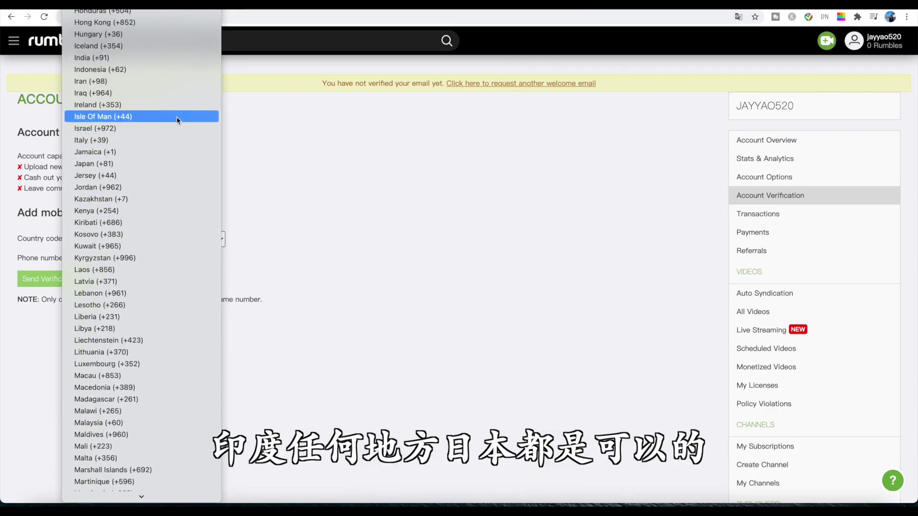
left_click(331, 224)
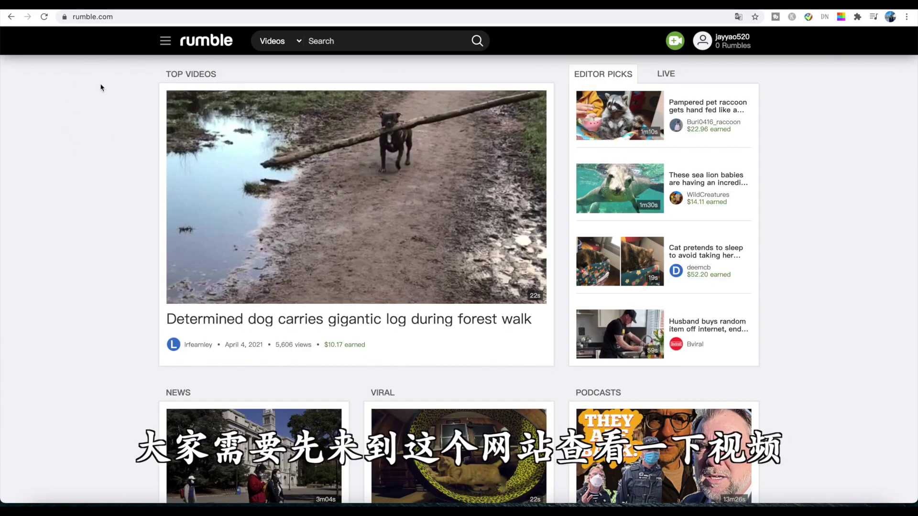
- Browse the Rumble home page to compare video categories and the earnings listed for individual videos
scroll(100, 87, "down", 1)
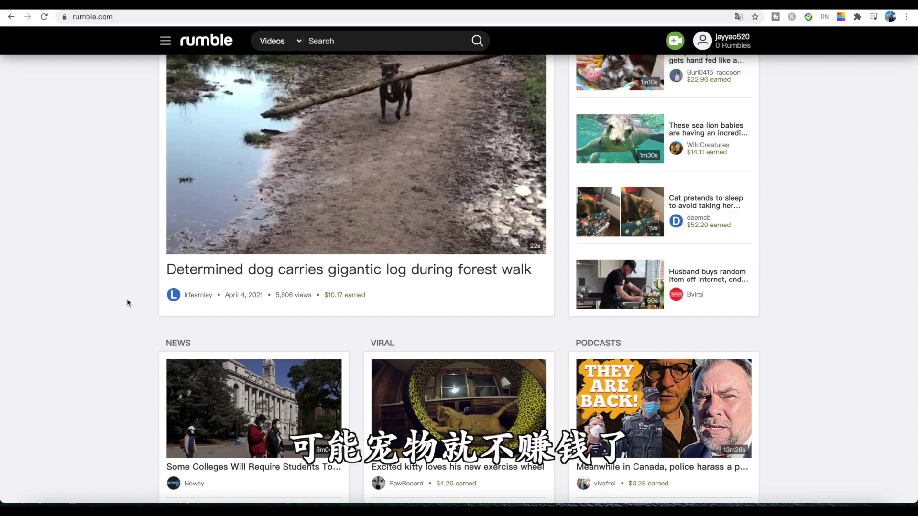
scroll(127, 299, "down", 15)
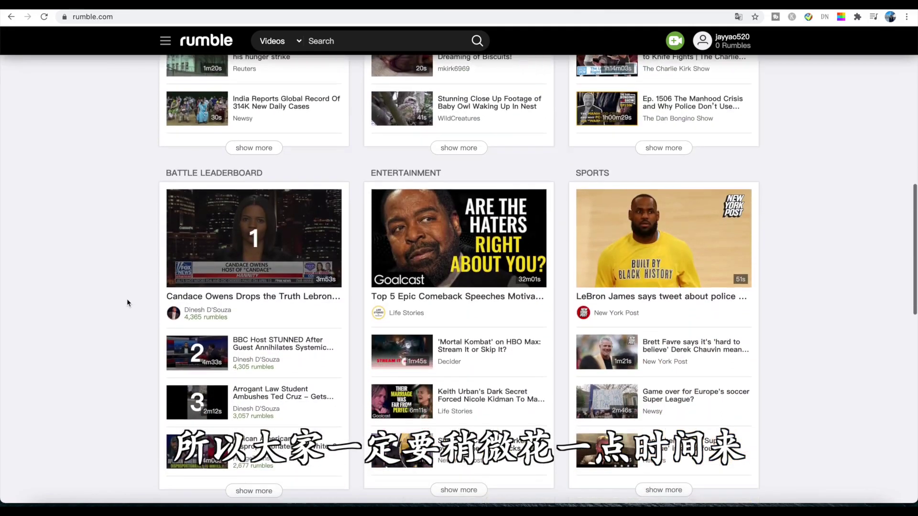
scroll(127, 302, "up", 12)
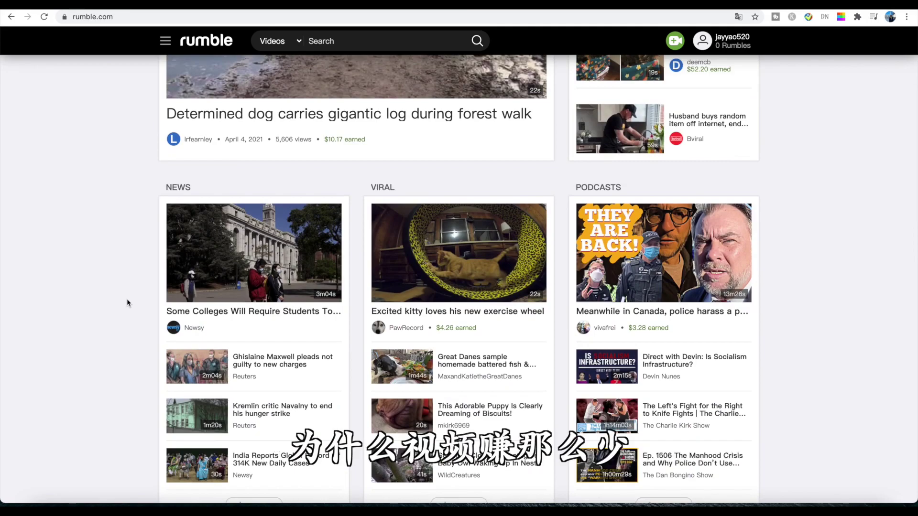
scroll(127, 299, "up", 3)
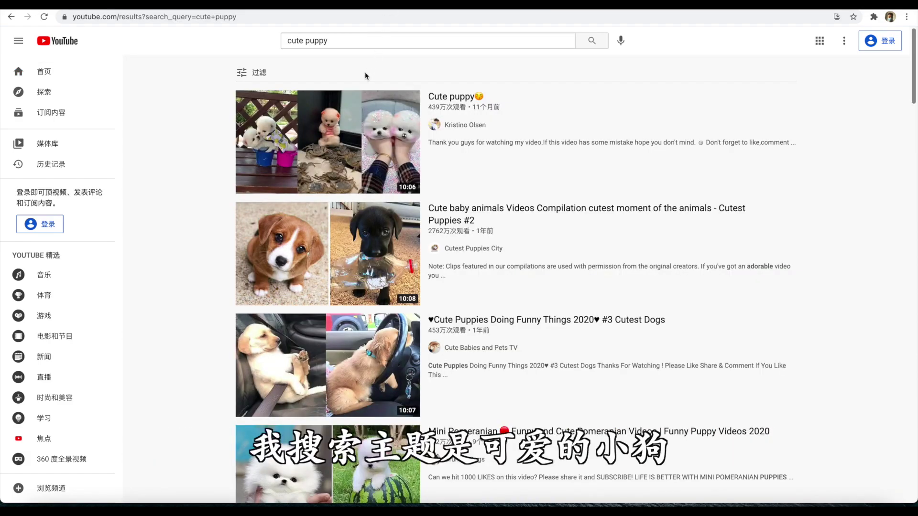
- On YouTube, filter the "cute puppy" results to Creative Commons (知识共享) videos and browse them for a short clip
left_click(259, 73)
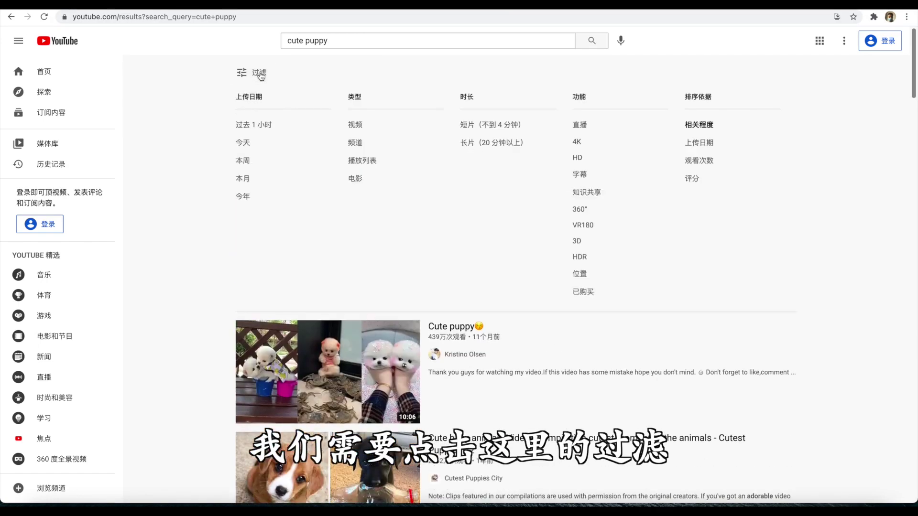
left_click(591, 194)
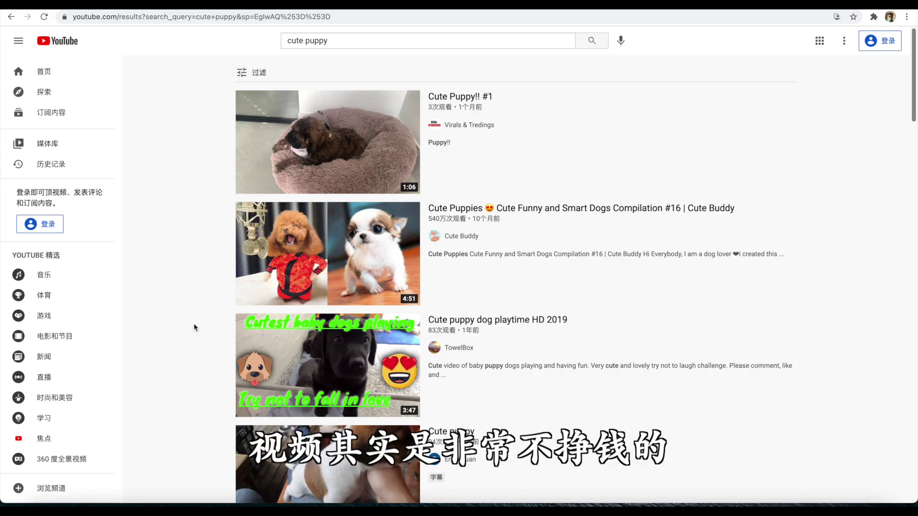
scroll(186, 417, "down", 10)
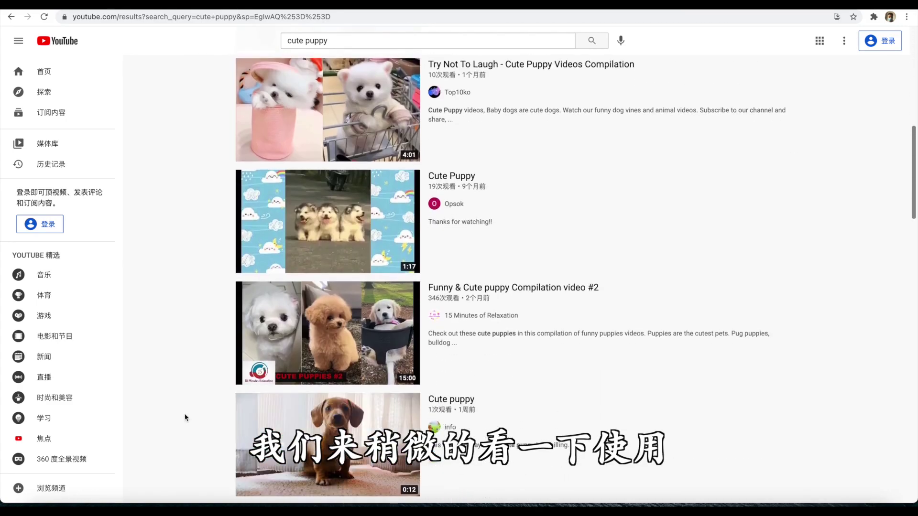
scroll(185, 417, "down", 5)
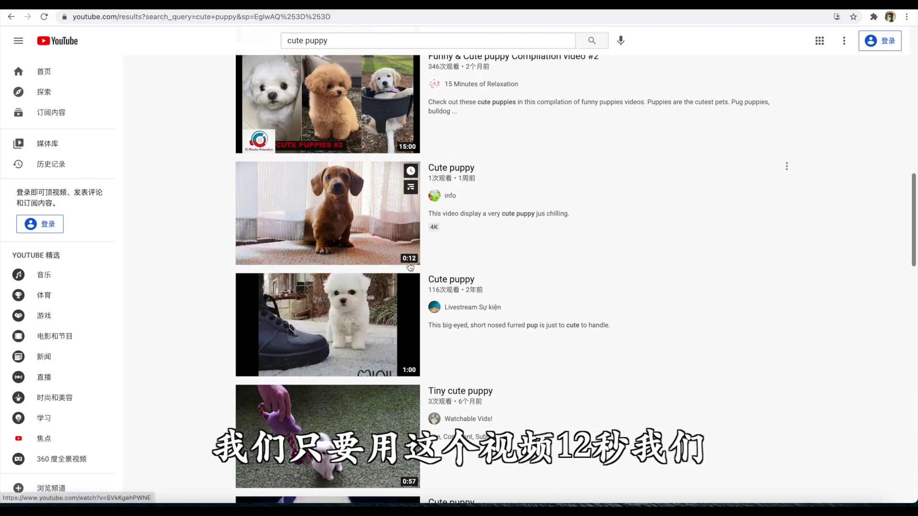
scroll(410, 267, "down", 1)
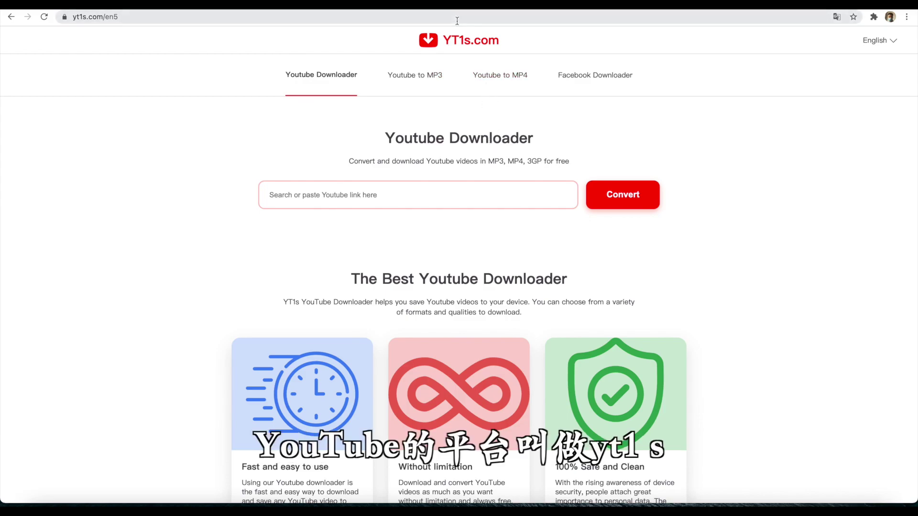
key("ctrl+plus")
key("ctrl+plus")
key("ctrl+plus")
key("ctrl+plus")
key("ctrl+plus")
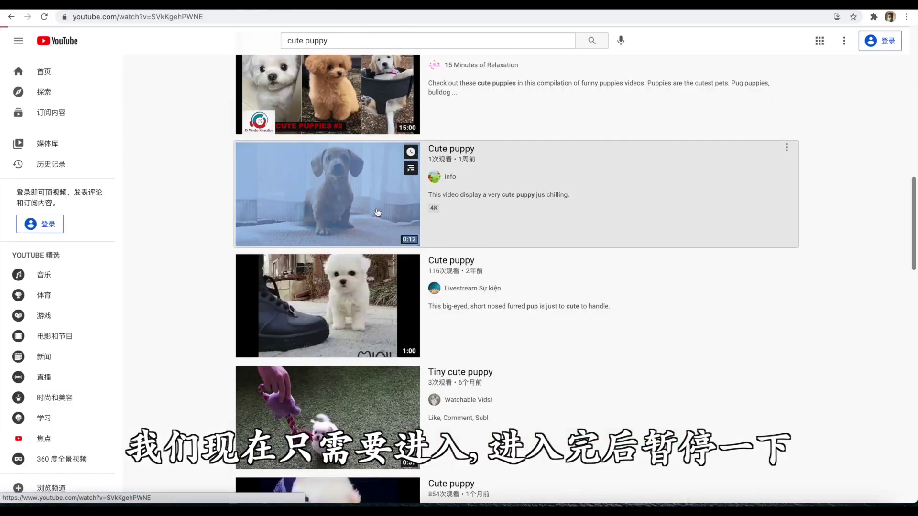
- Open the 12-second "Cute puppy" video on YouTube, pause it and copy its share link
left_click(377, 212)
left_click(38, 423)
left_click(588, 477)
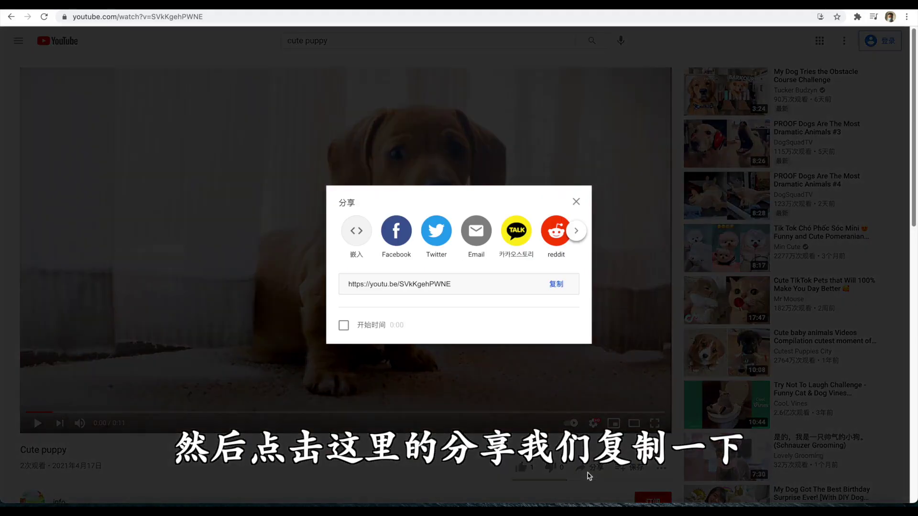
left_click(555, 285)
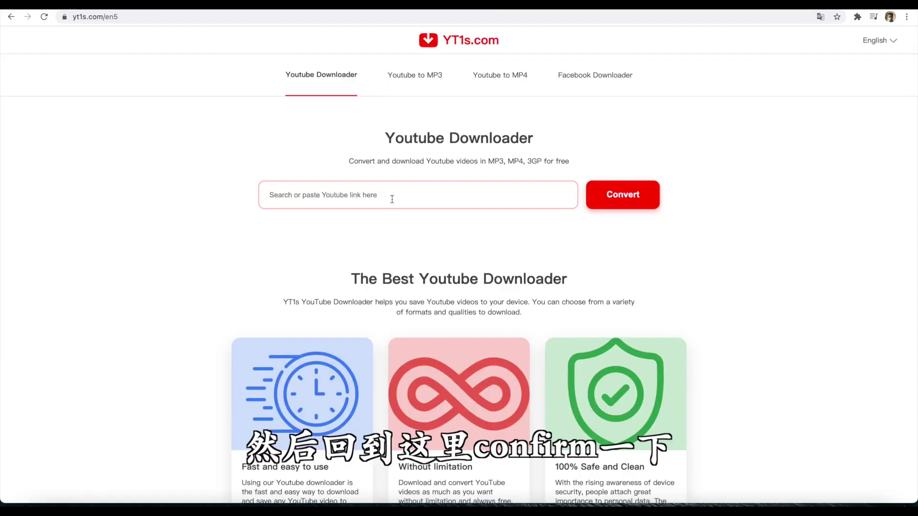
- Switch to YT1s.com, convert the copied YouTube link and choose the 1080p MP4 quality
left_click(392, 199)
key("ctrl+v")
left_click(629, 203)
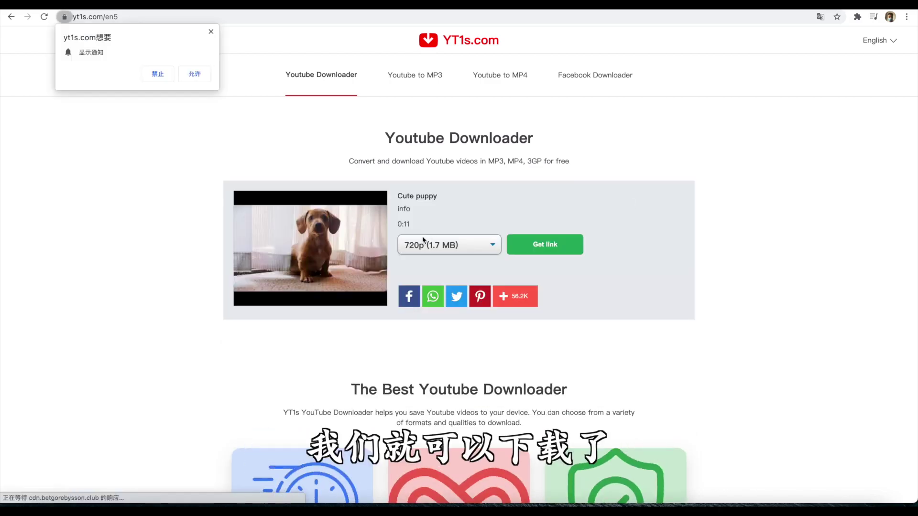
left_click(433, 244)
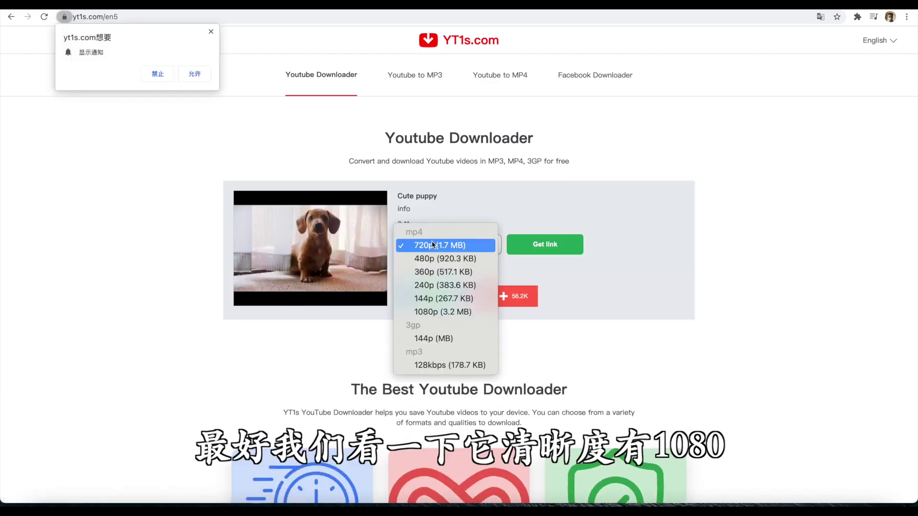
left_click(454, 313)
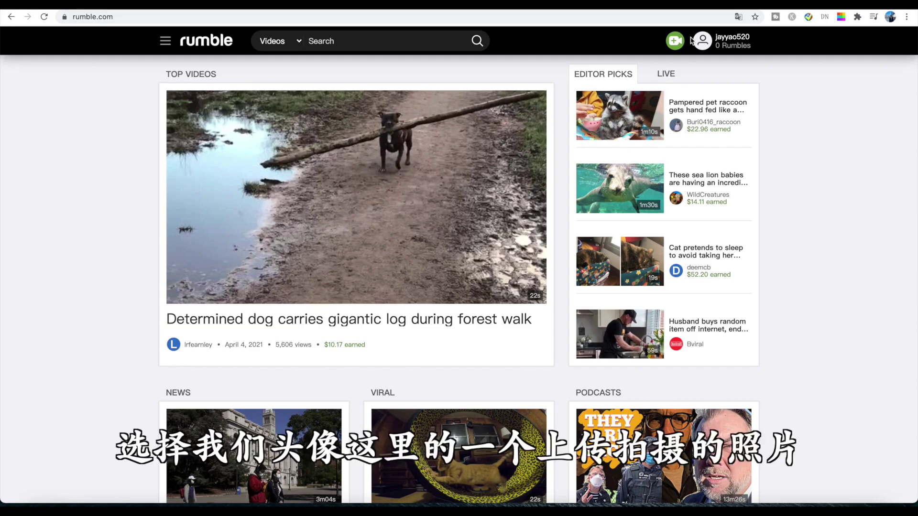
- On Rumble, start a video upload and select the file "yt1s.com - Cute puppy_1080p.mp4" from the desktop
scroll(676, 40, "up", 5)
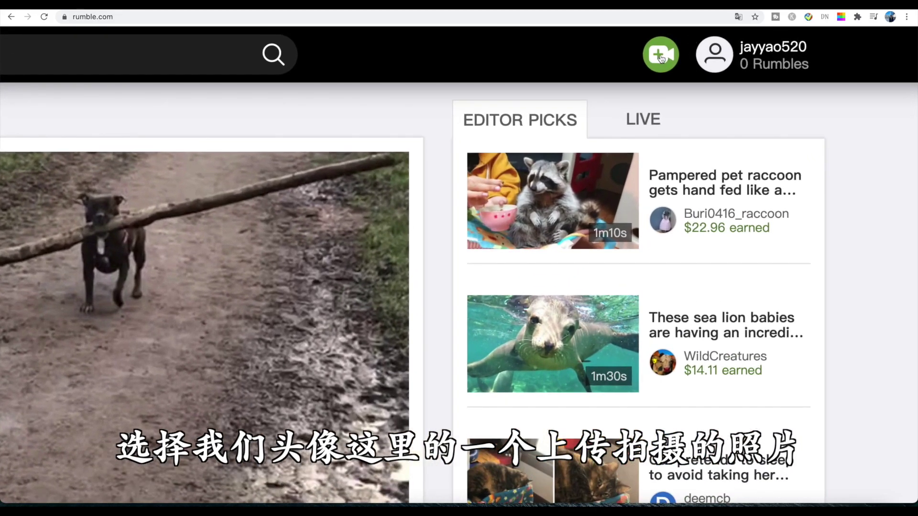
left_click(661, 58)
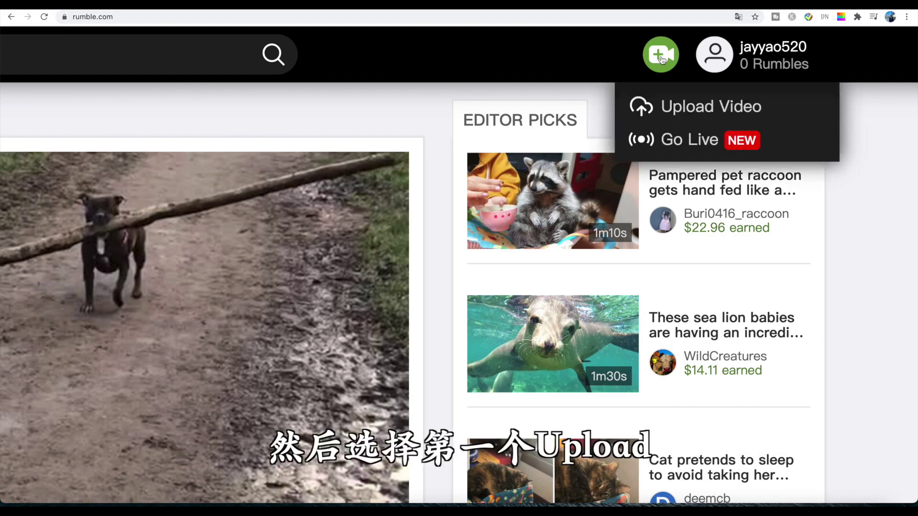
left_click(724, 108)
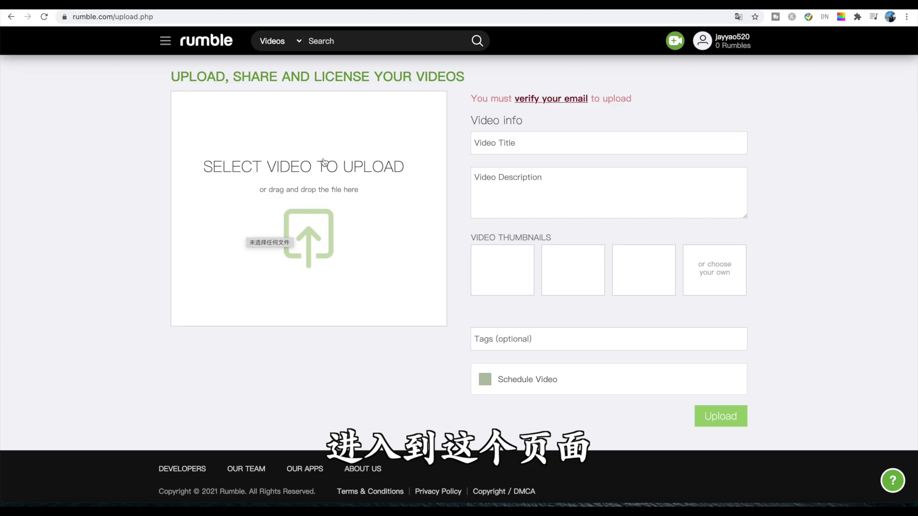
left_click(324, 221)
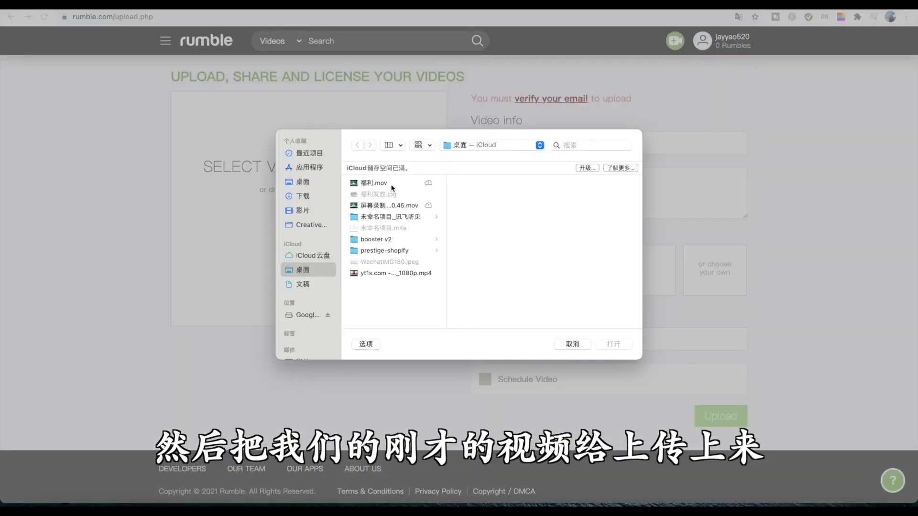
double_click(401, 273)
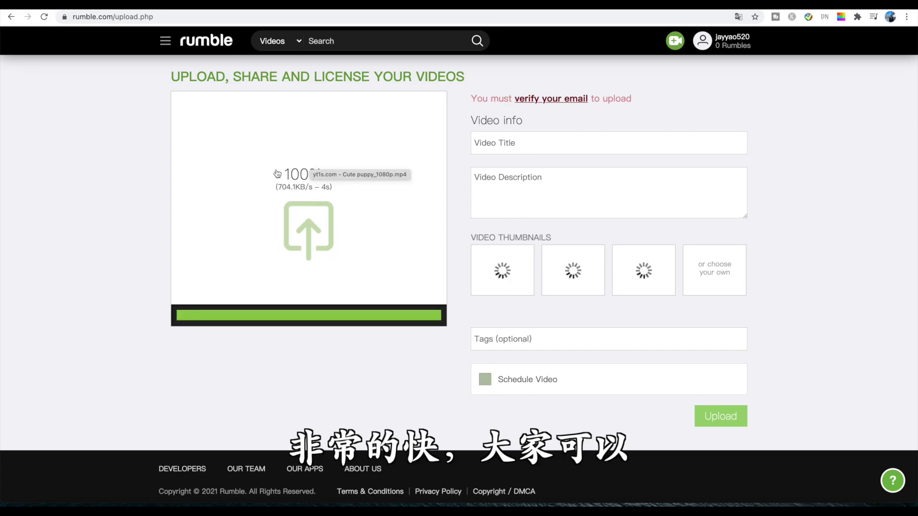
- Enter "cute puppy" as the title of the uploaded video
left_click(521, 148)
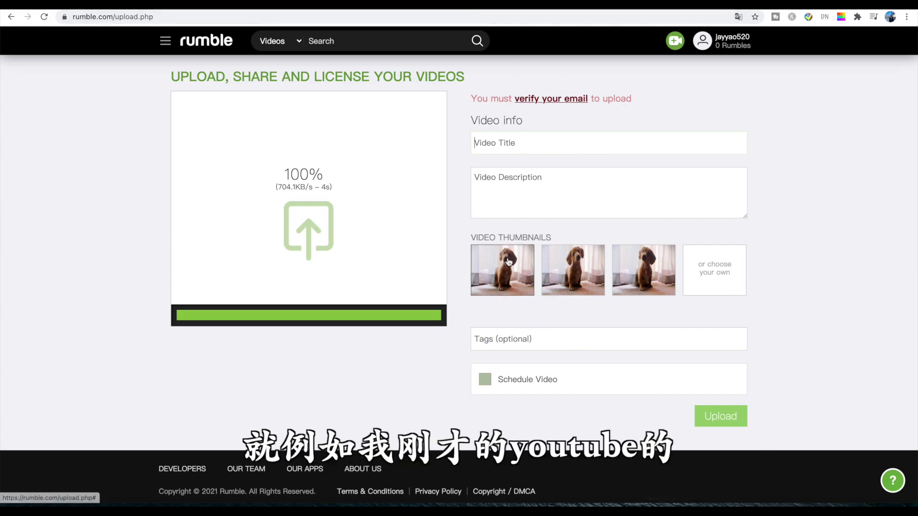
left_click(548, 146)
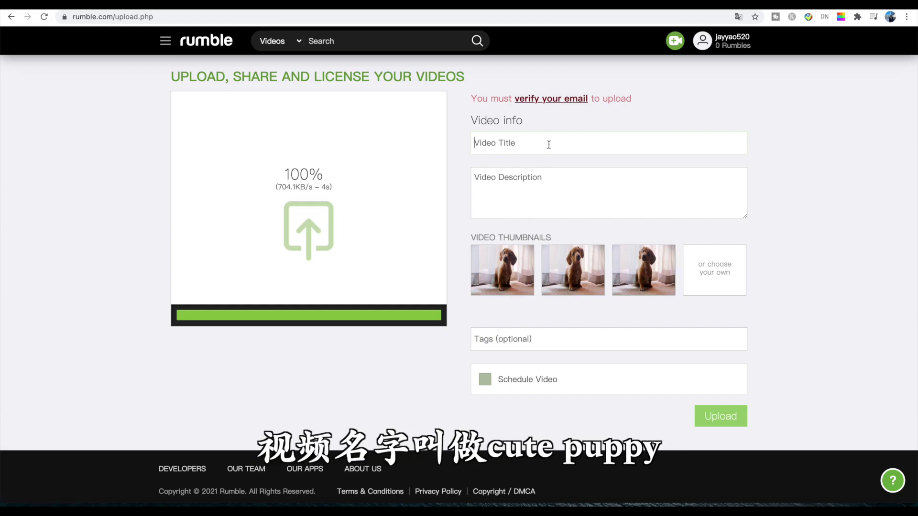
type("cute puppy")
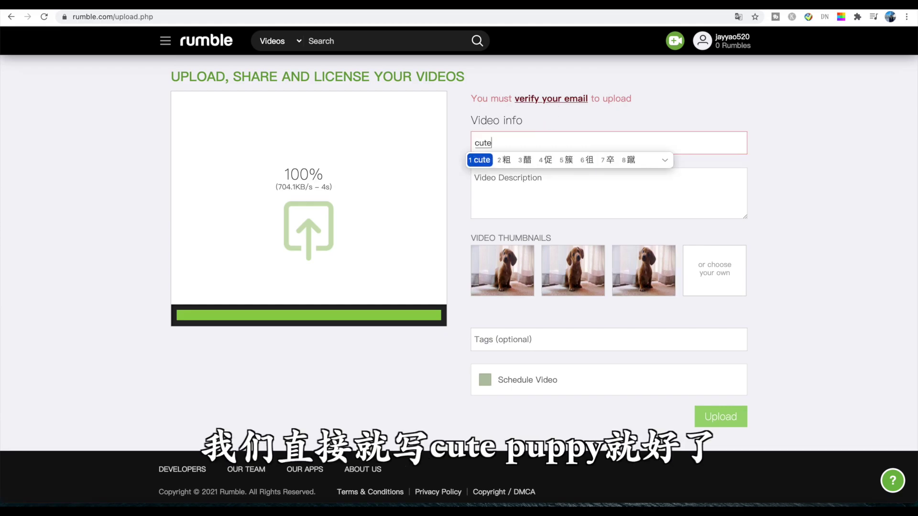
- Switch to the "Cute puppy" video on YouTube and copy its description, "This video display a very cute puppy jus chilling"
key("Return")
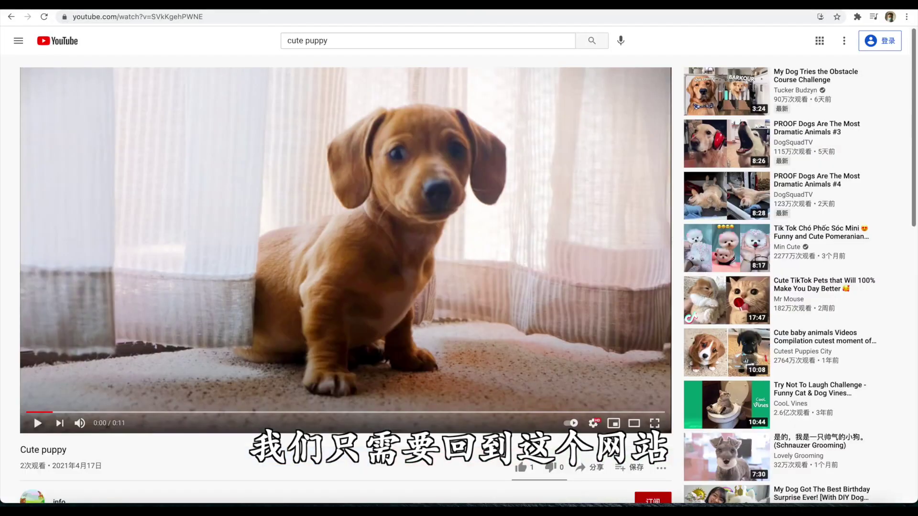
scroll(124, 314, "down", 5)
left_click(61, 337)
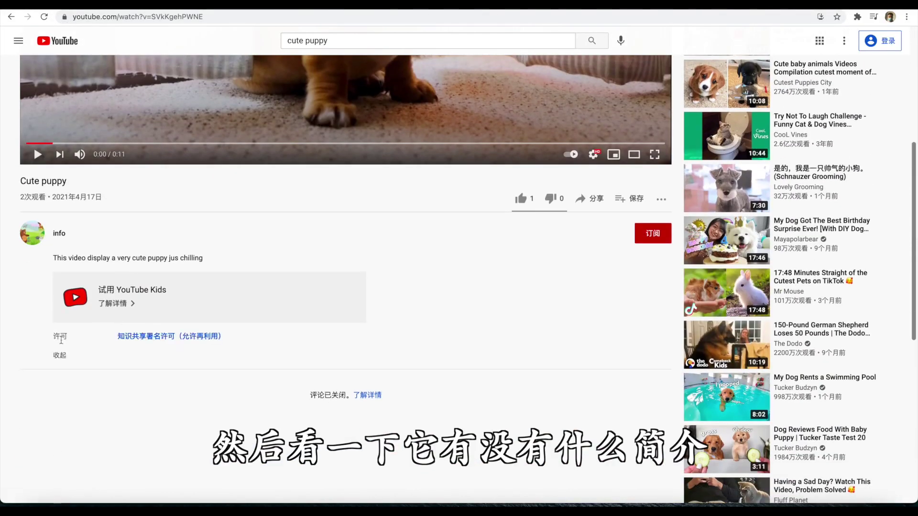
double_click(70, 258)
left_click(56, 258)
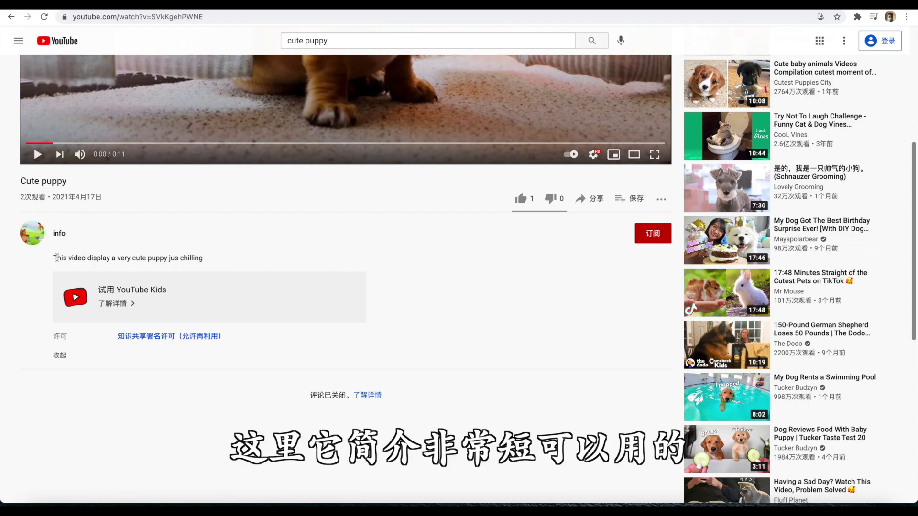
left_click(213, 259, "shift")
key("super+c")
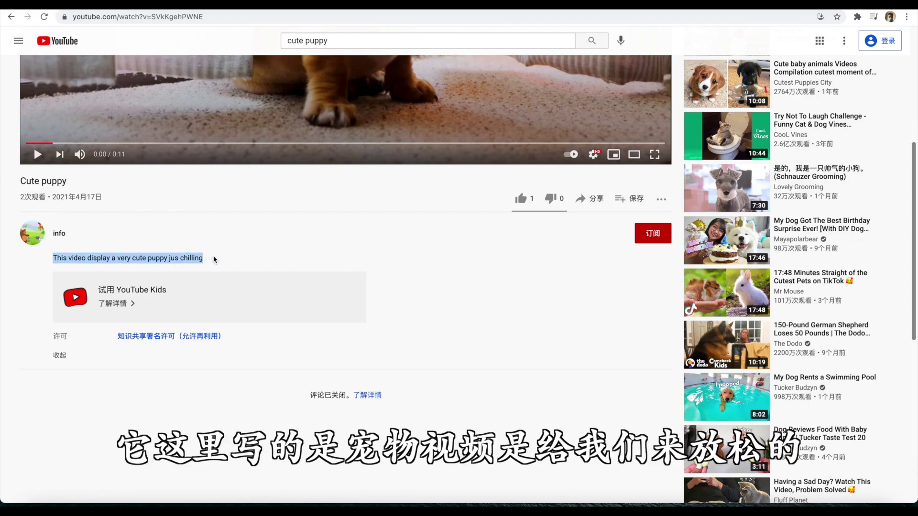
scroll(157, 257, "up", 4)
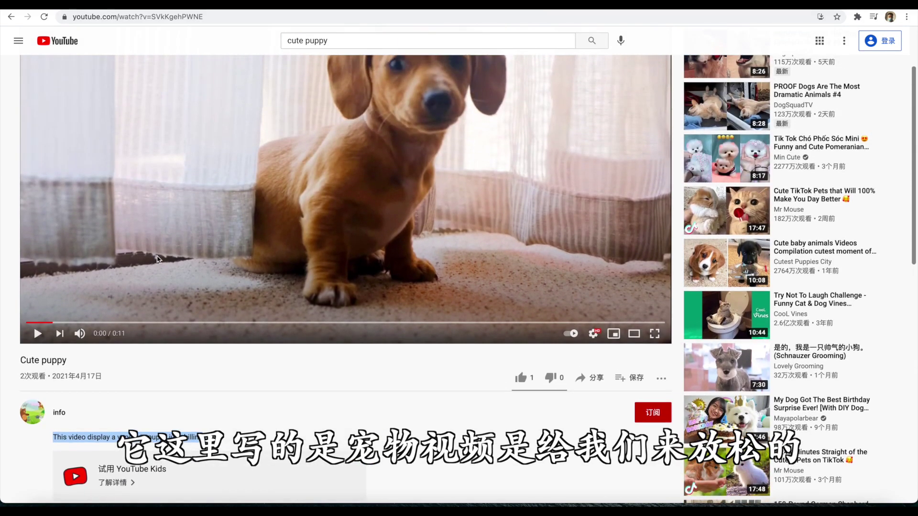
scroll(34, 365, "up", 1)
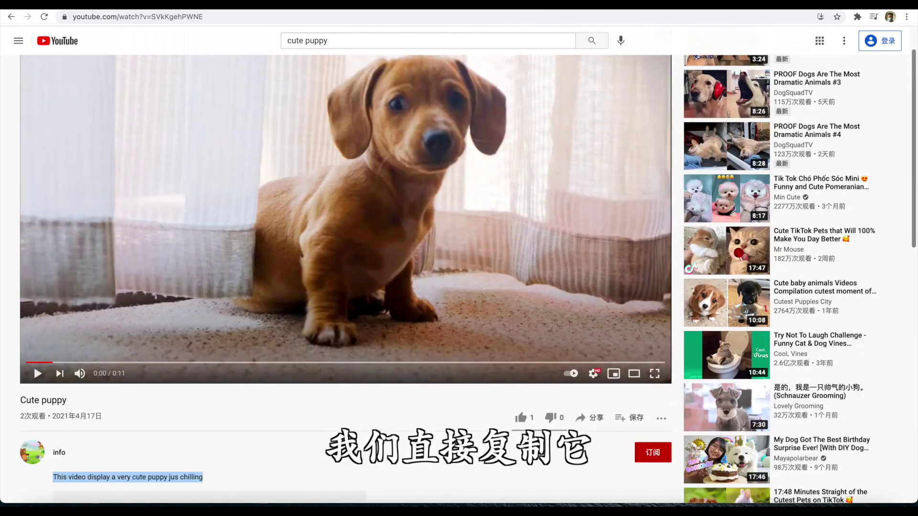
- Back on Rumble, paste the copied text as the video description and change the title to "small cute puppy"
key("super+Tab")
key("super+v")
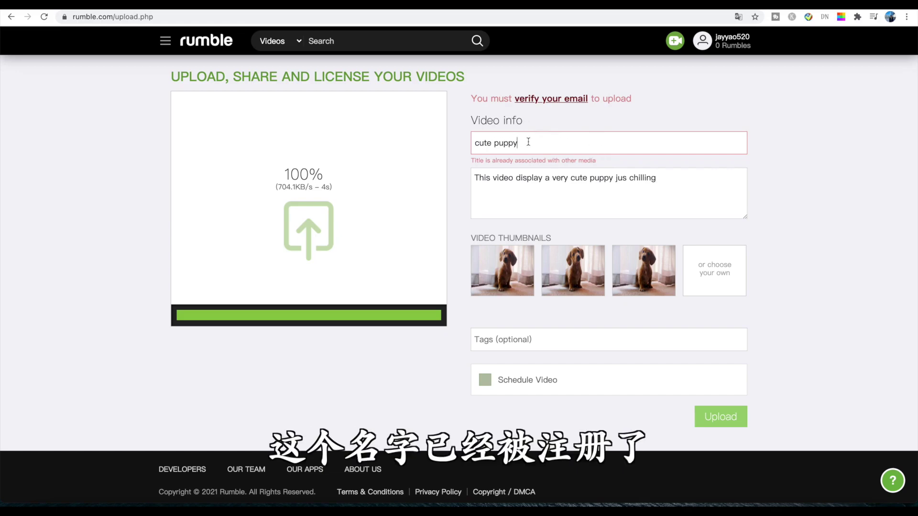
type("small")
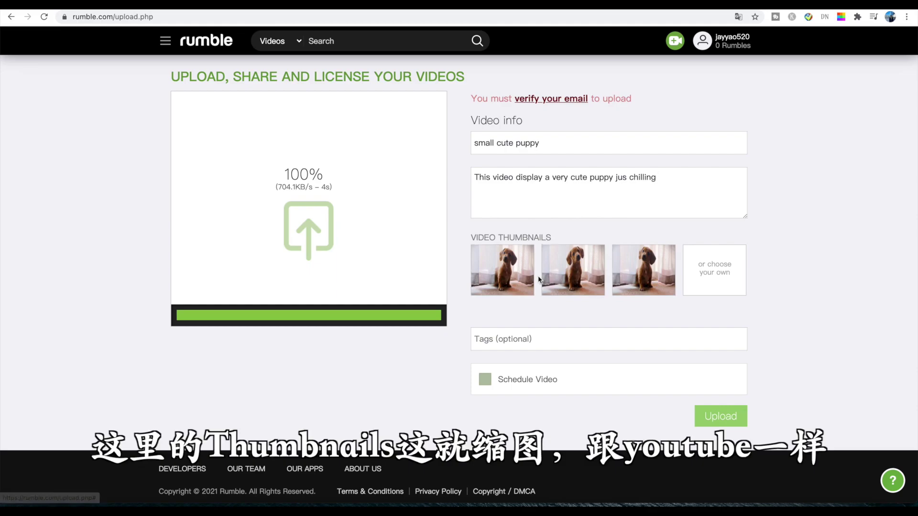
- Try the suggested video thumbnails and choose the first one
left_click(491, 274)
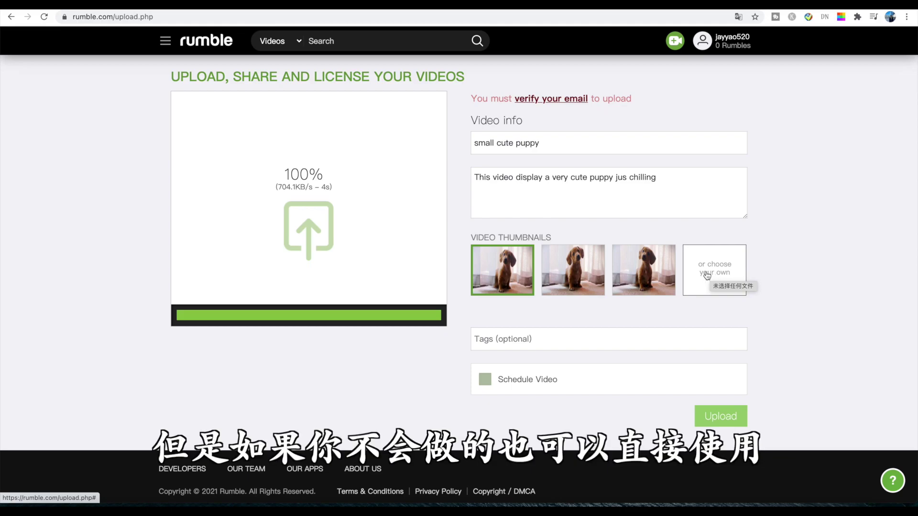
left_click(657, 282)
left_click(565, 281)
left_click(500, 278)
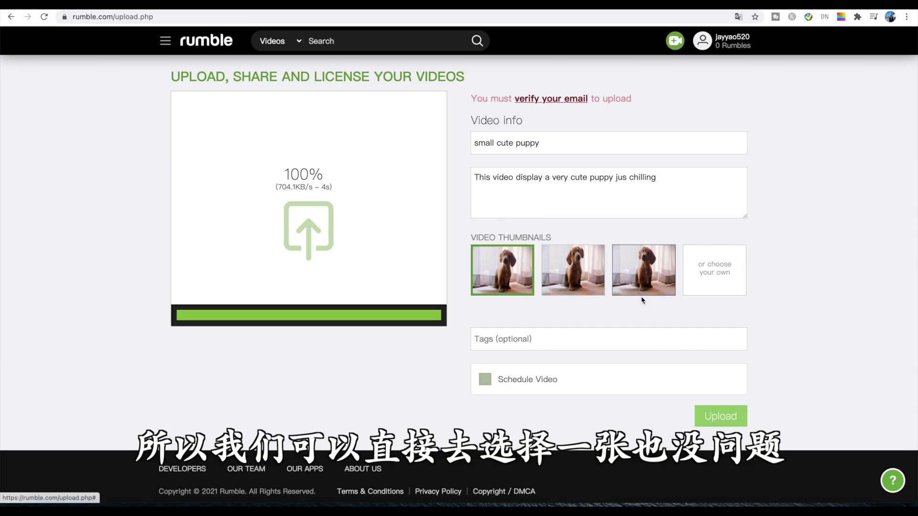
- Enter the tags "small cute puppy, cute, dog" and submit the video details to reach the licensing options
left_click(489, 338)
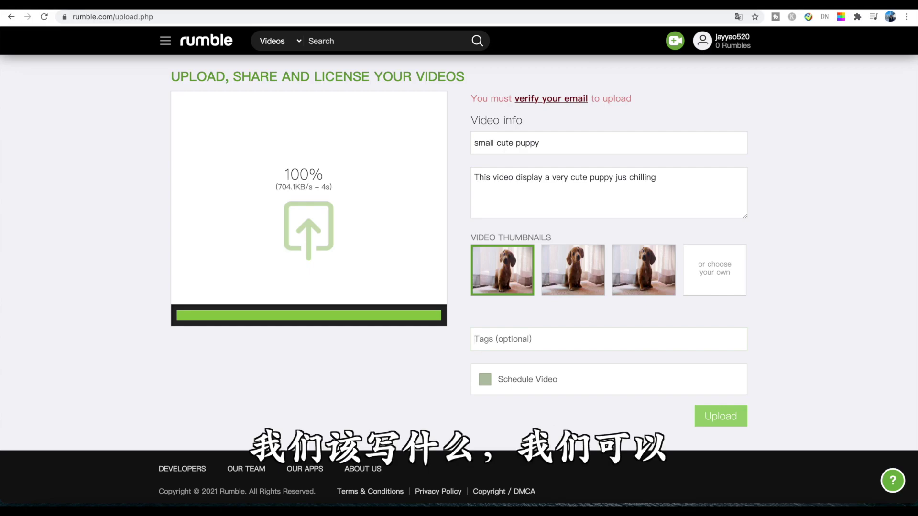
type("small cute puppy, cute ")
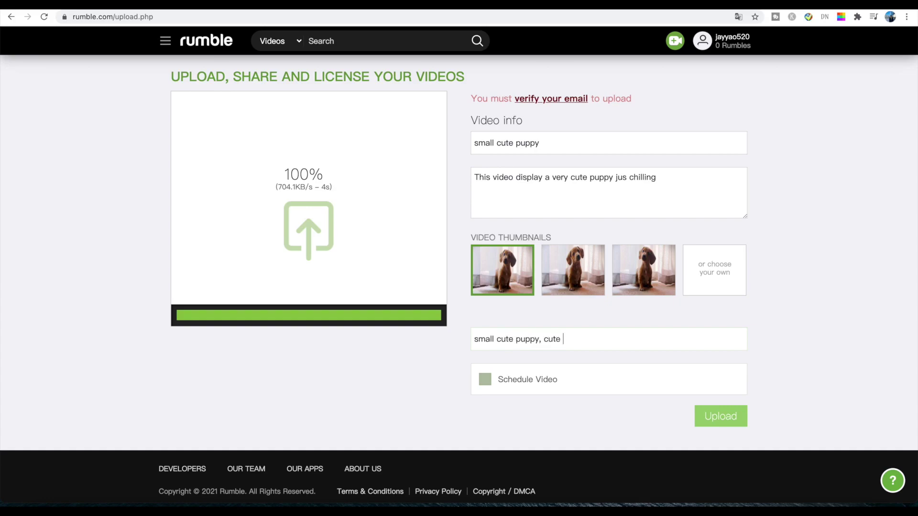
type(" dog")
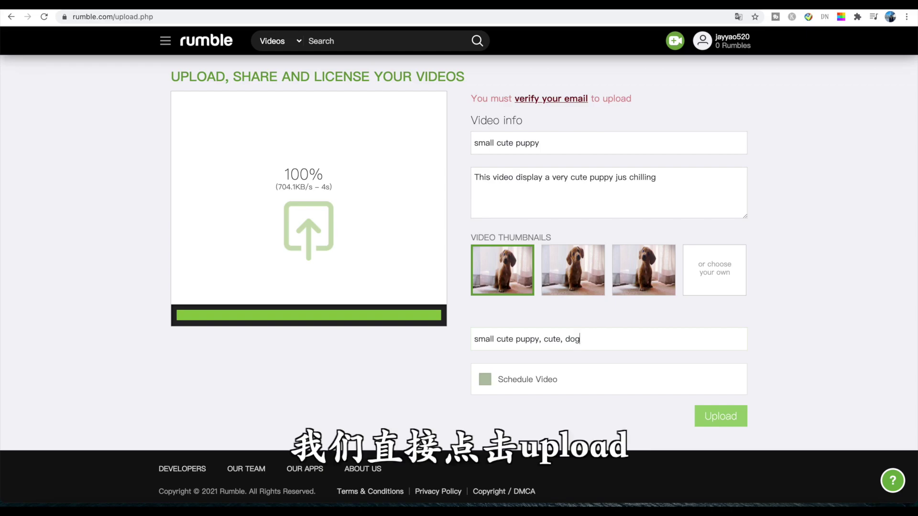
scroll(717, 399, "down", 1)
left_click(716, 399)
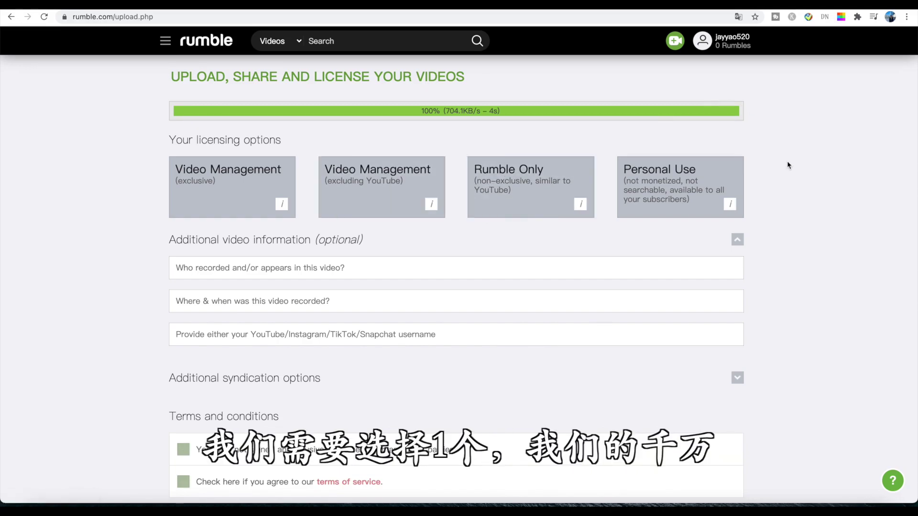
- Choose the "Video Management (excluding YouTube)" licensing option for the video
scroll(787, 161, "up", 3)
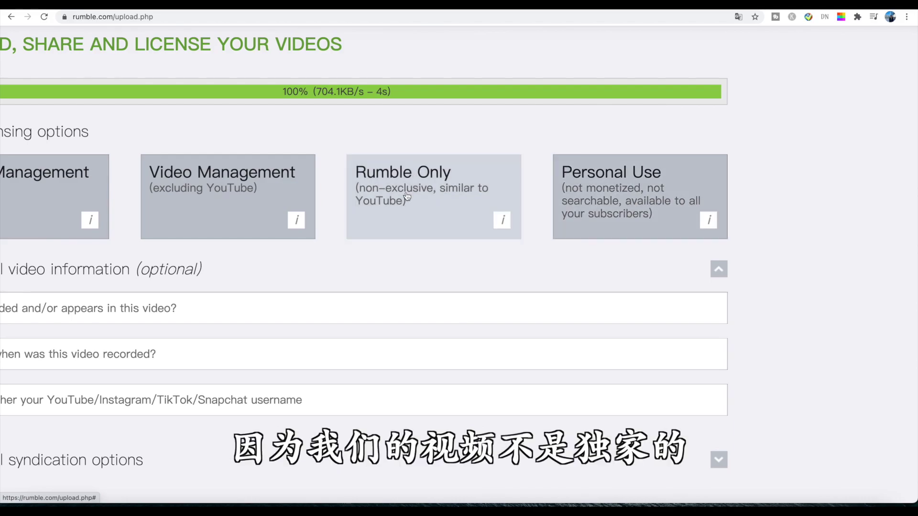
scroll(407, 196, "left", 3)
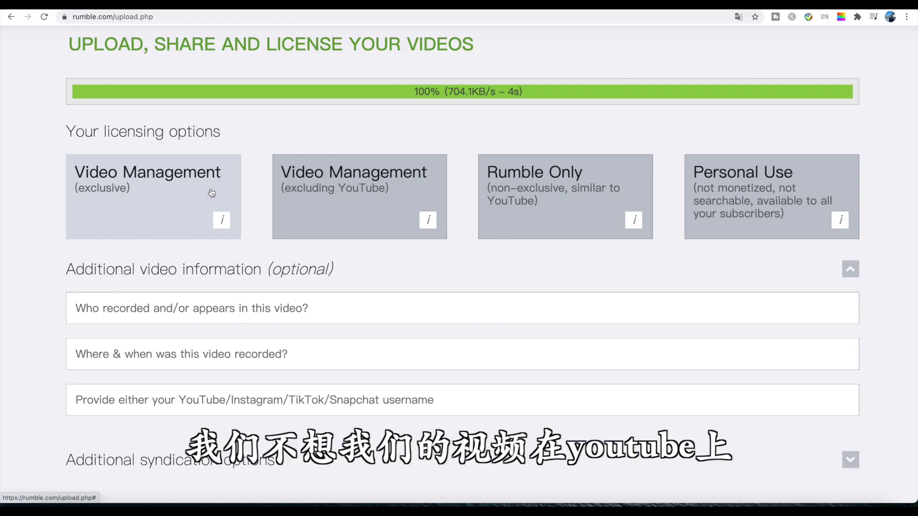
left_click(378, 193)
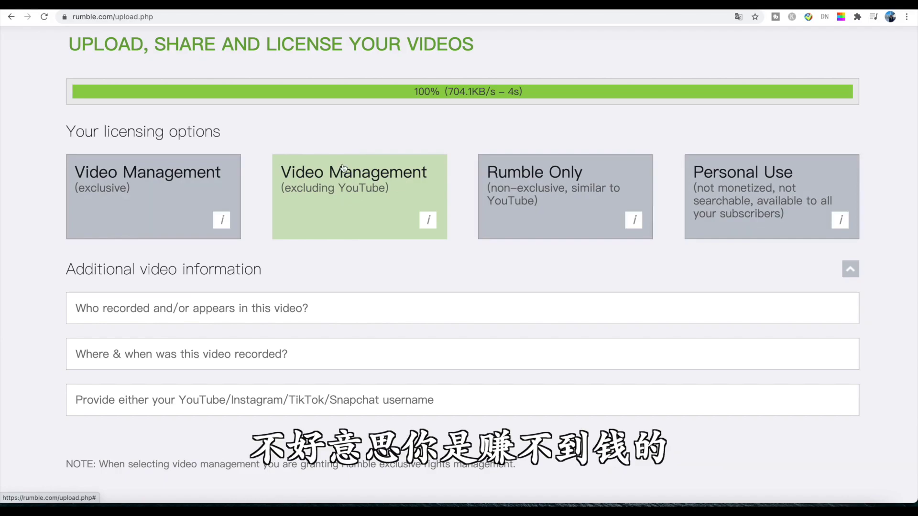
- Review the additional video information fields and go to the terms and conditions checkboxes
scroll(294, 301, "down", 2)
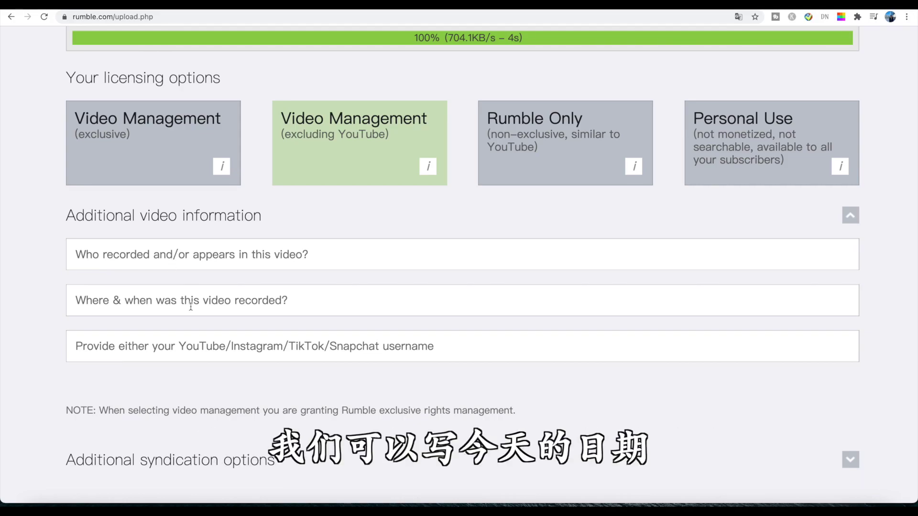
scroll(191, 306, "down", 2)
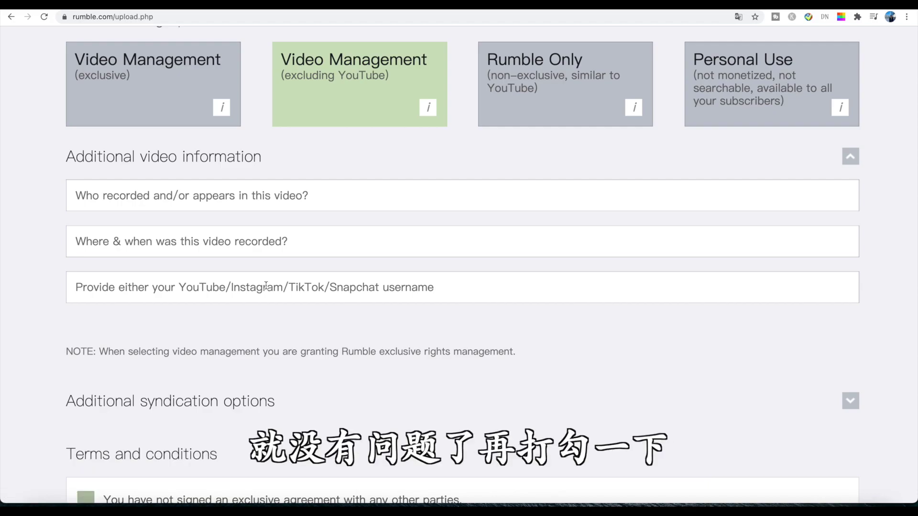
scroll(266, 286, "down", 5)
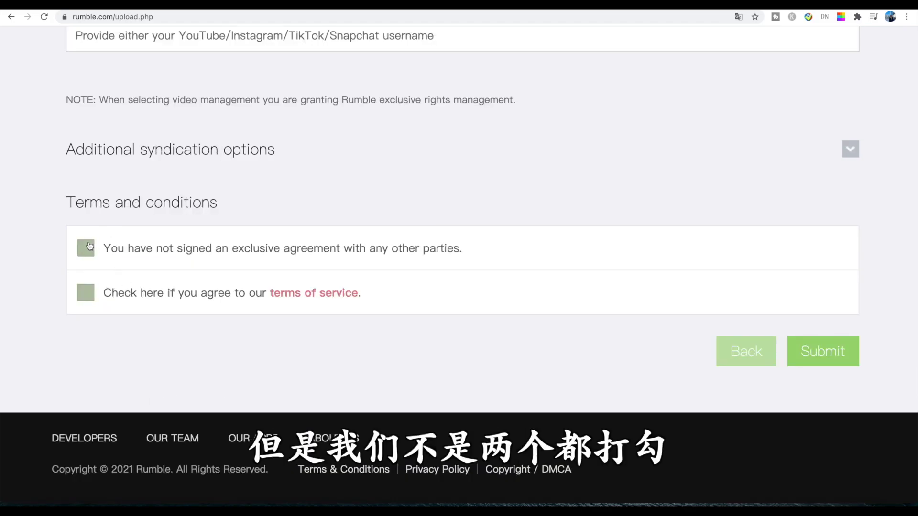